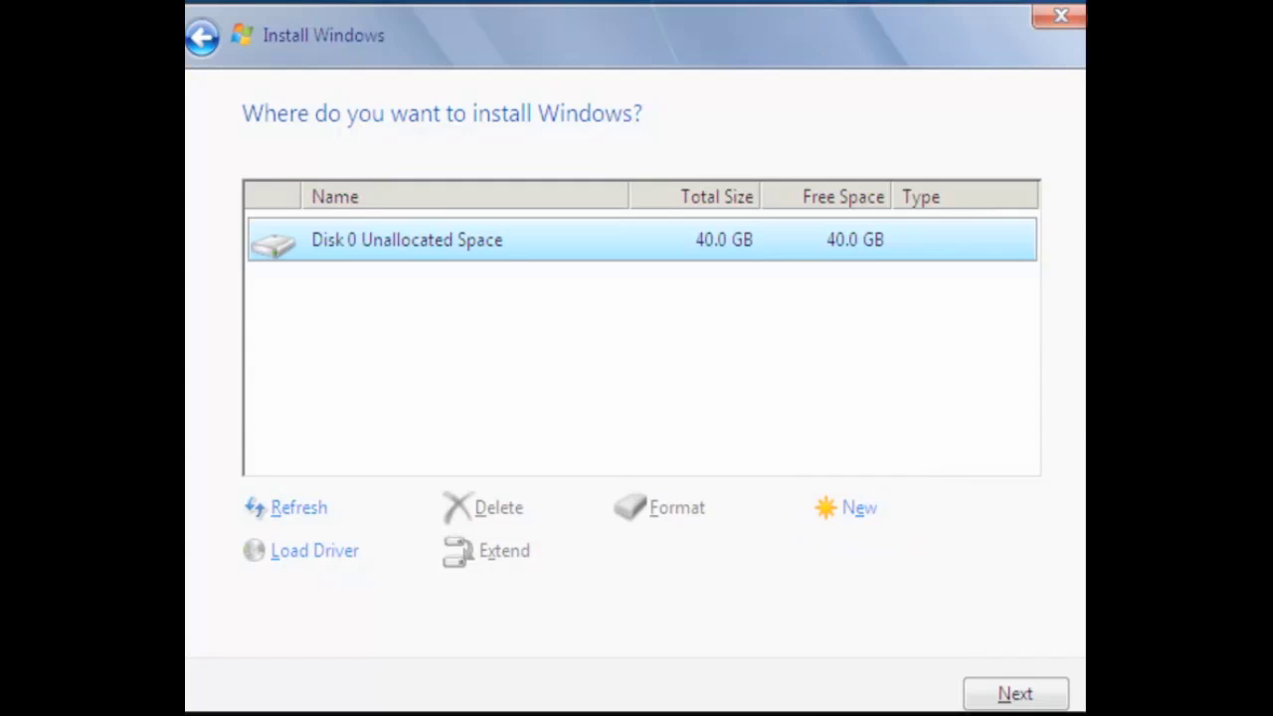
Create a new 20480 MB partition on Disk 0 and accept the extra system partitions notice
key(alt+e)
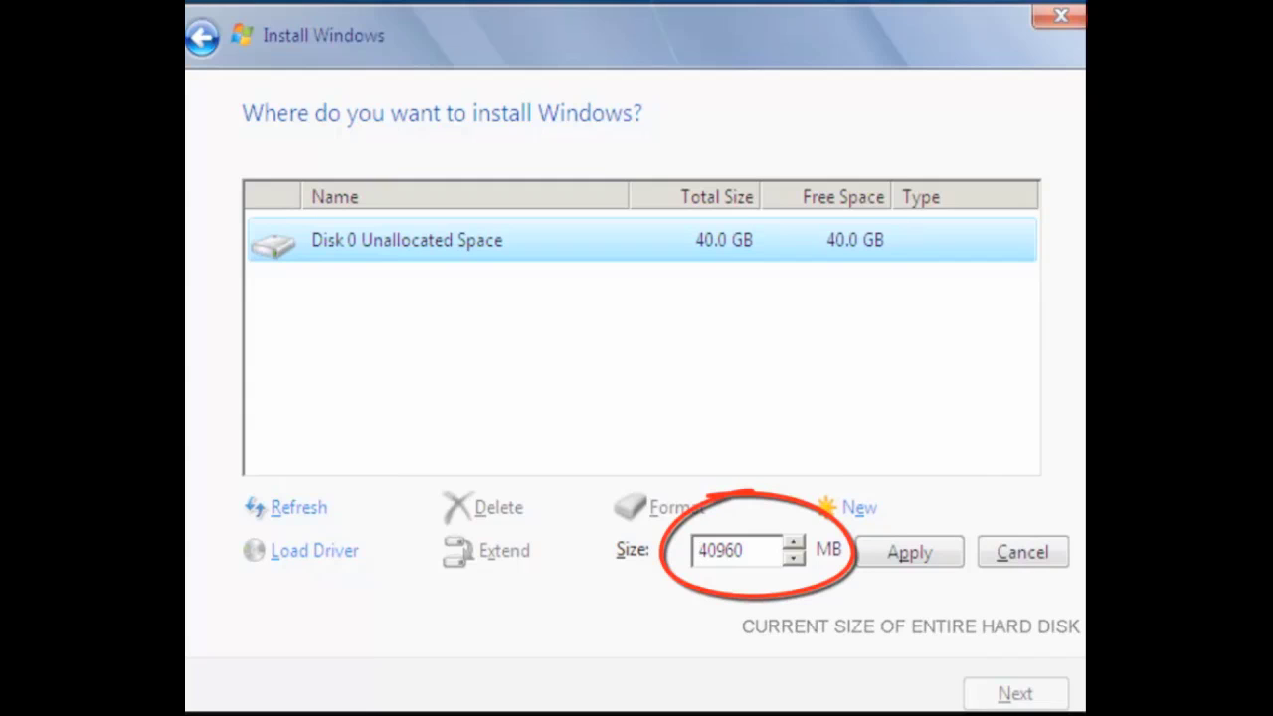
key(Delete)
key(Delete)
key(Delete)
key(Delete)
key(Delete)
text(20480)
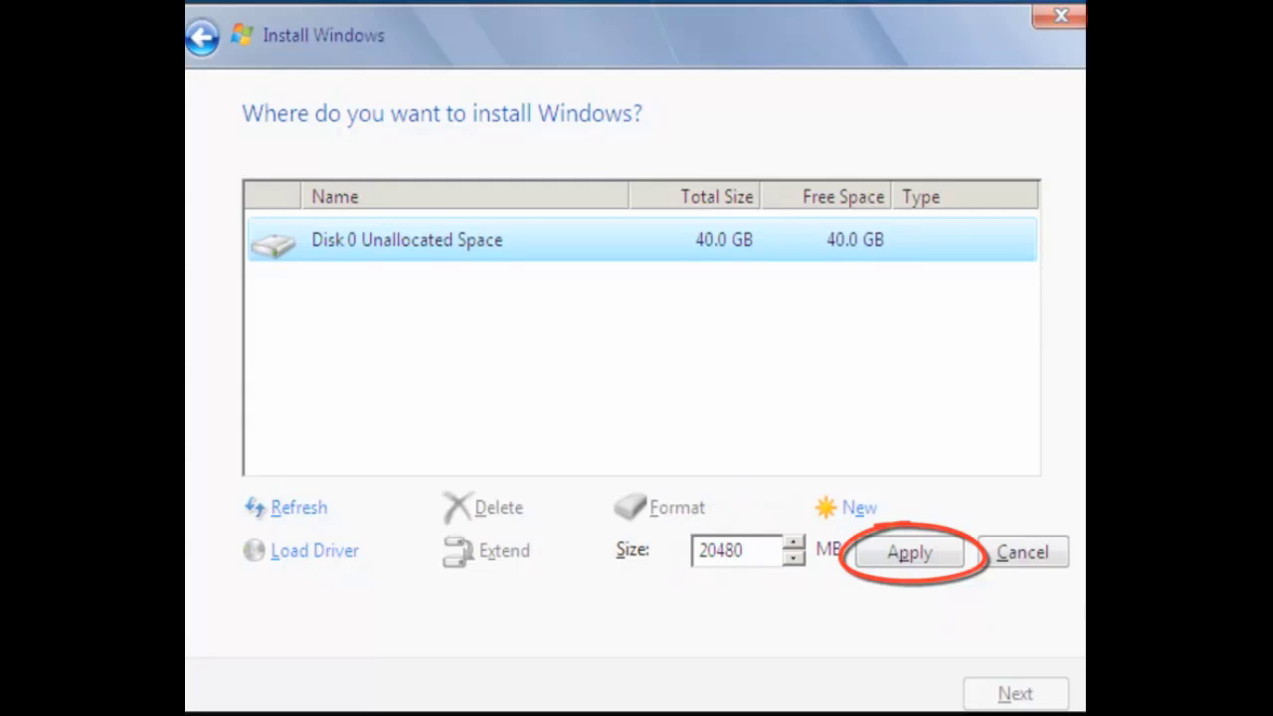
key(Return)
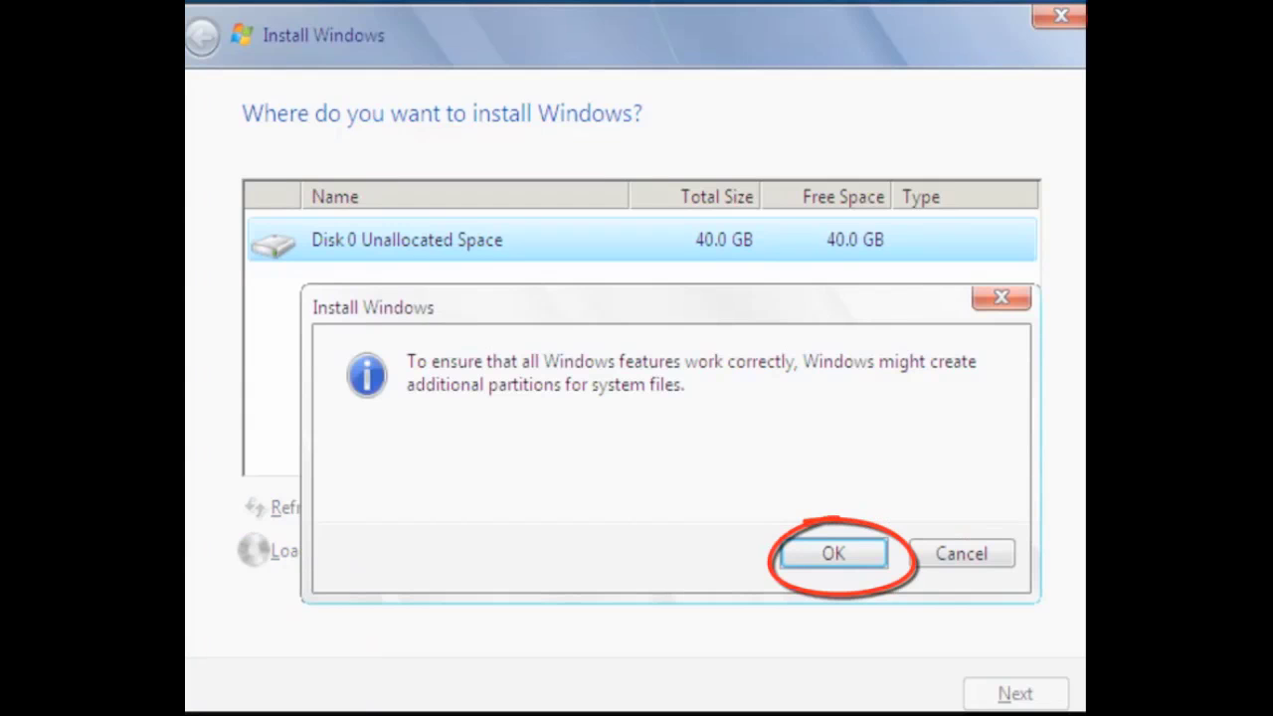
key(Return)
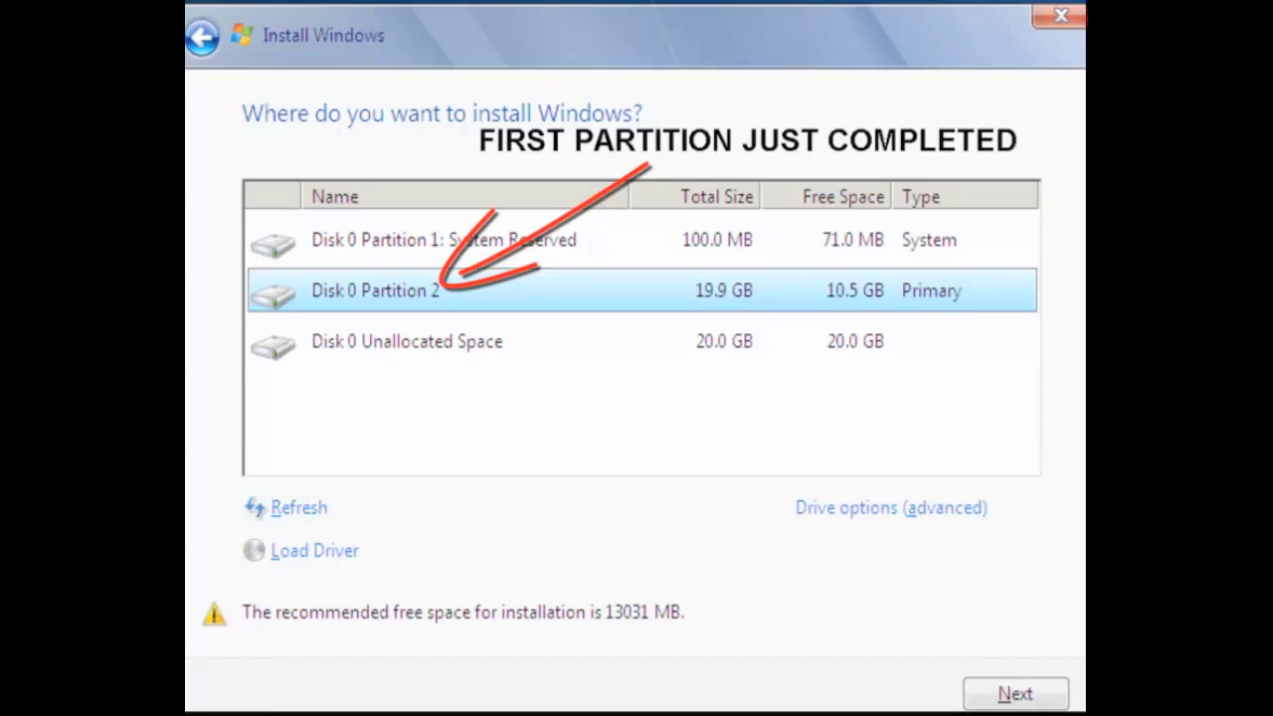
Create a 20479 MB primary partition from the remaining unallocated space on Disk 0
click(407, 341)
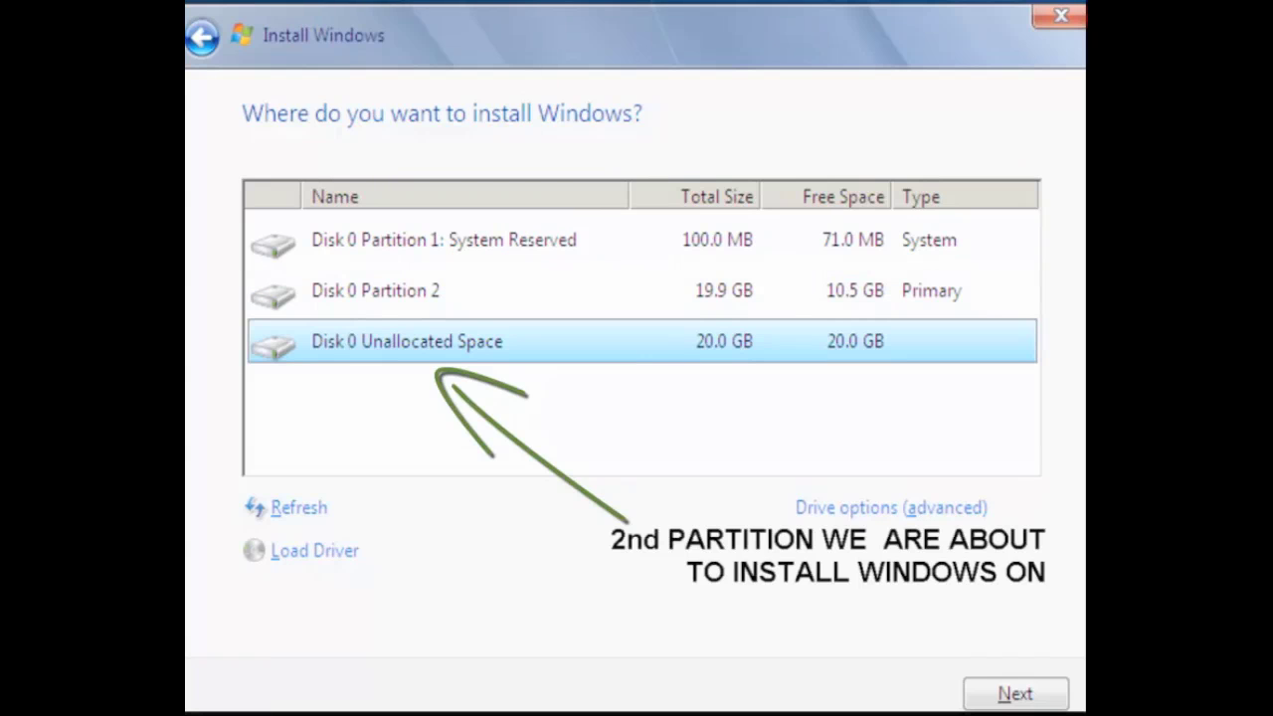
key(alt+a)
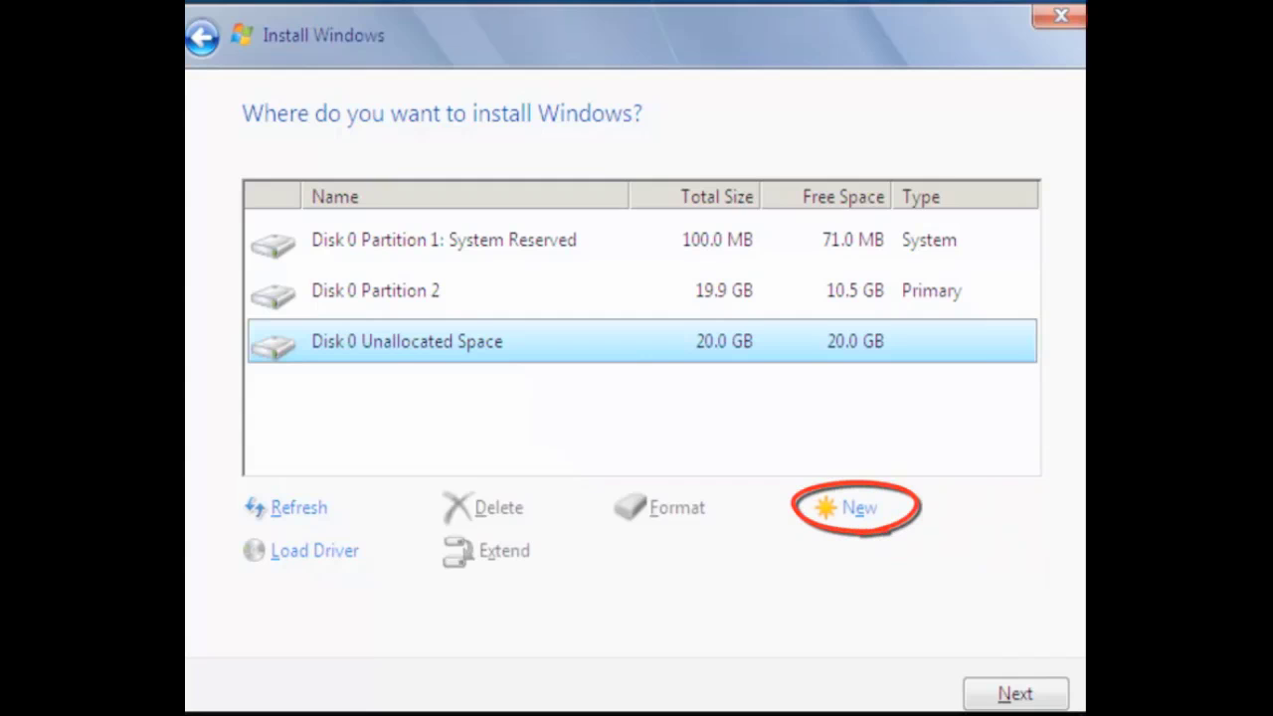
key(alt+e)
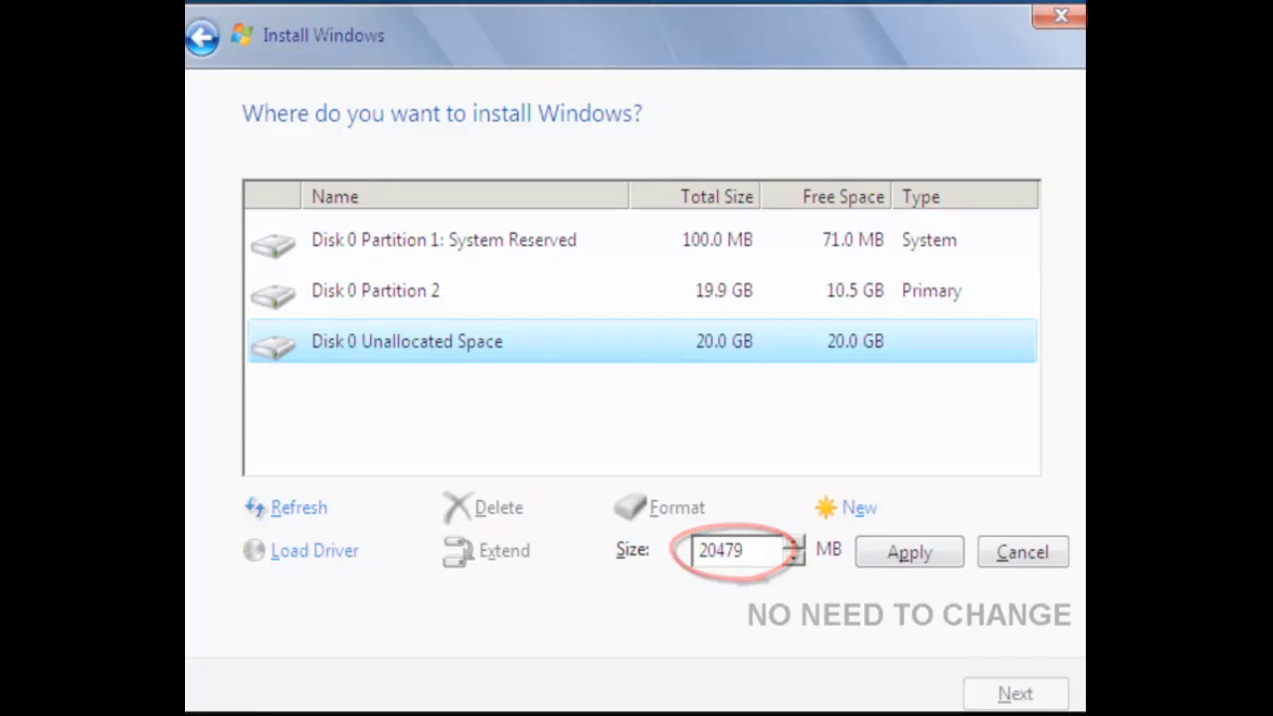
key(Return)
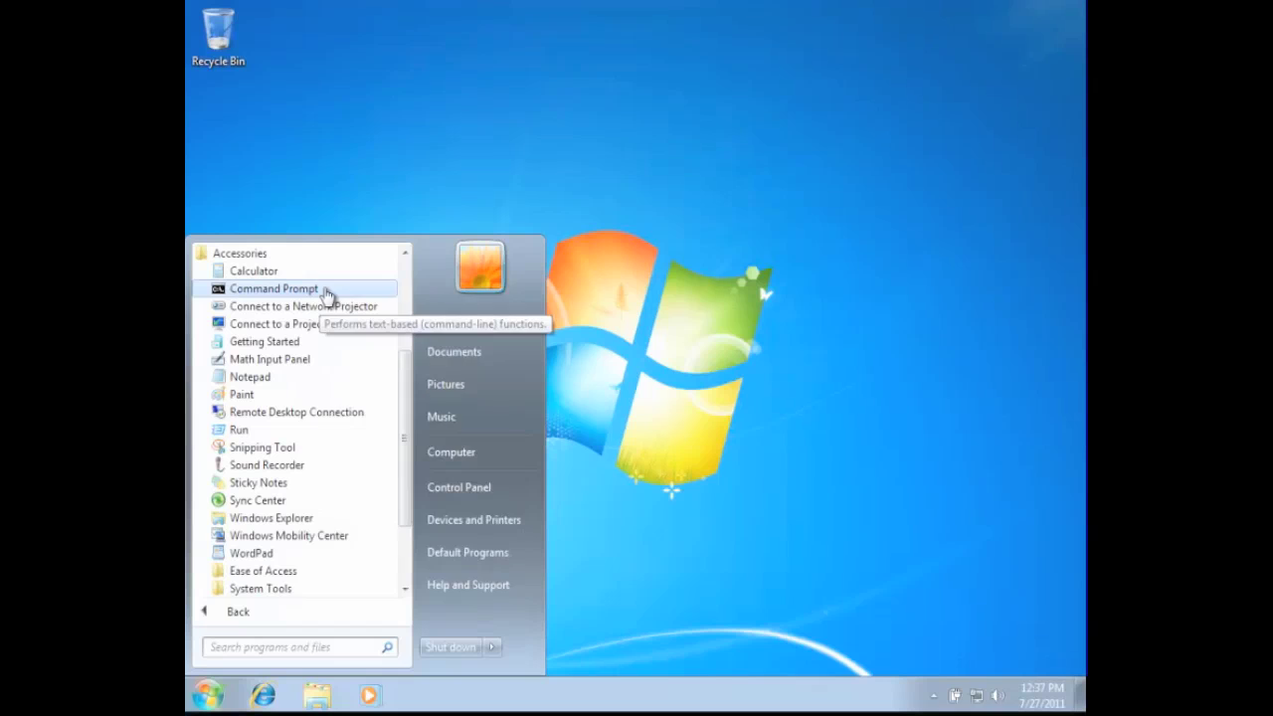
Run Command Prompt as administrator, approve the UAC prompt, and begin a bcdedit command
right_click(326, 294)
click(372, 324)
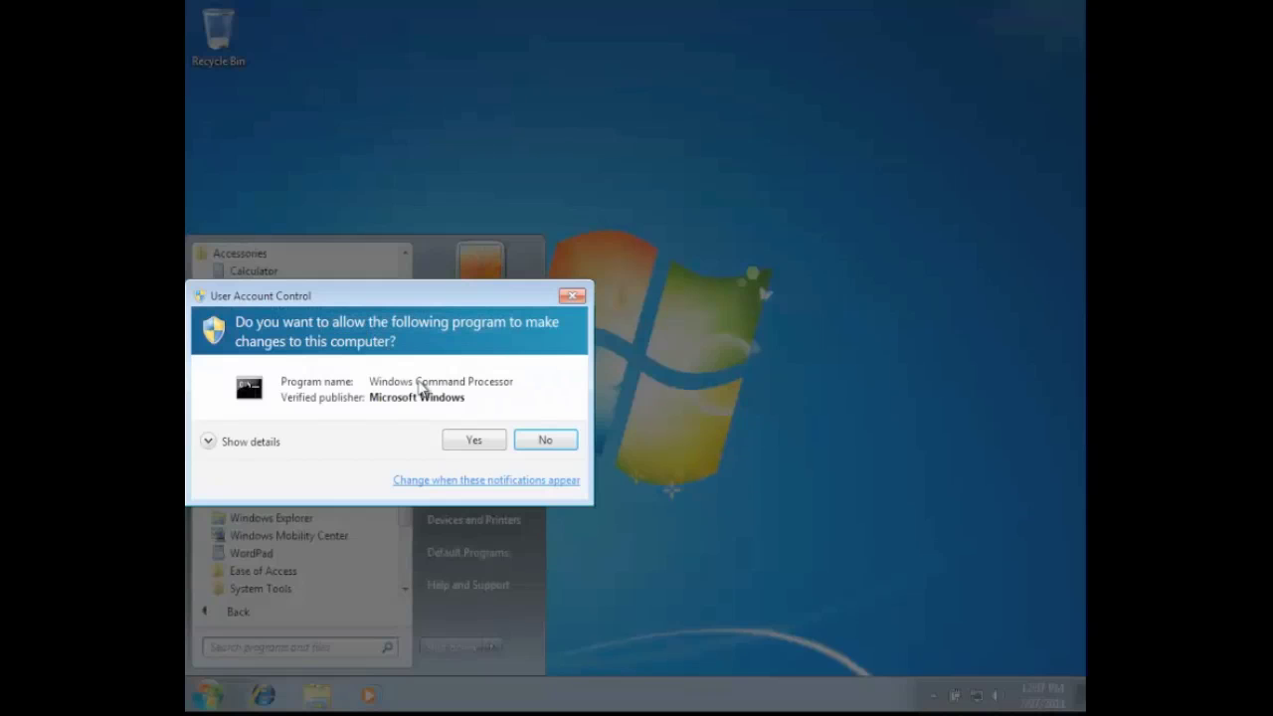
click(470, 439)
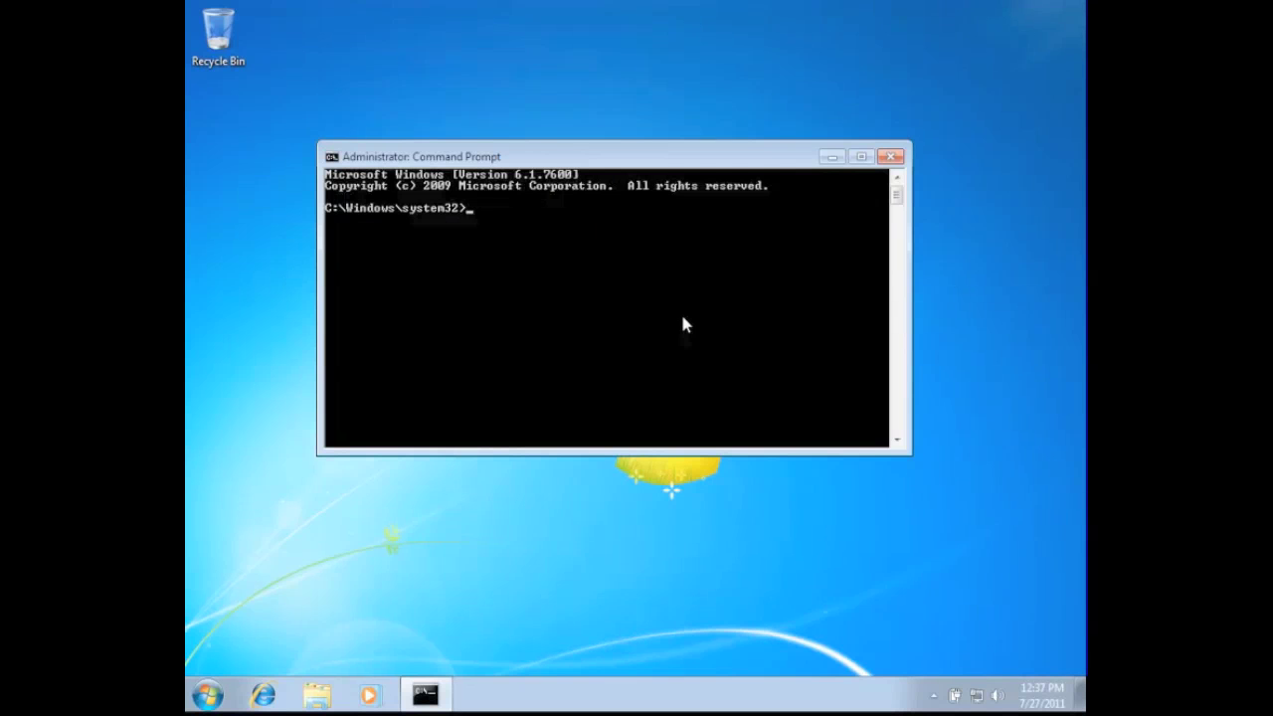
text(bcdedit /)
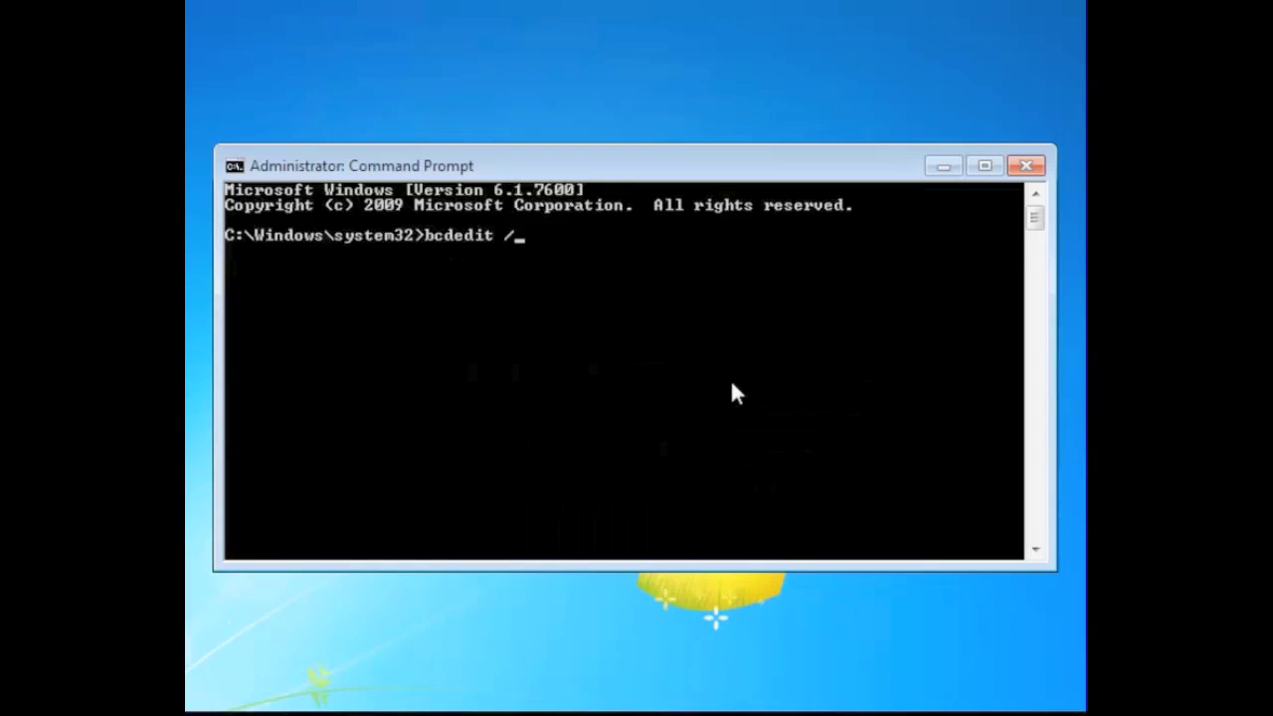
Run bcdedit /set {current} Description "TRAKTOR-BACKUP" to rename the current boot entry
text(set {current)
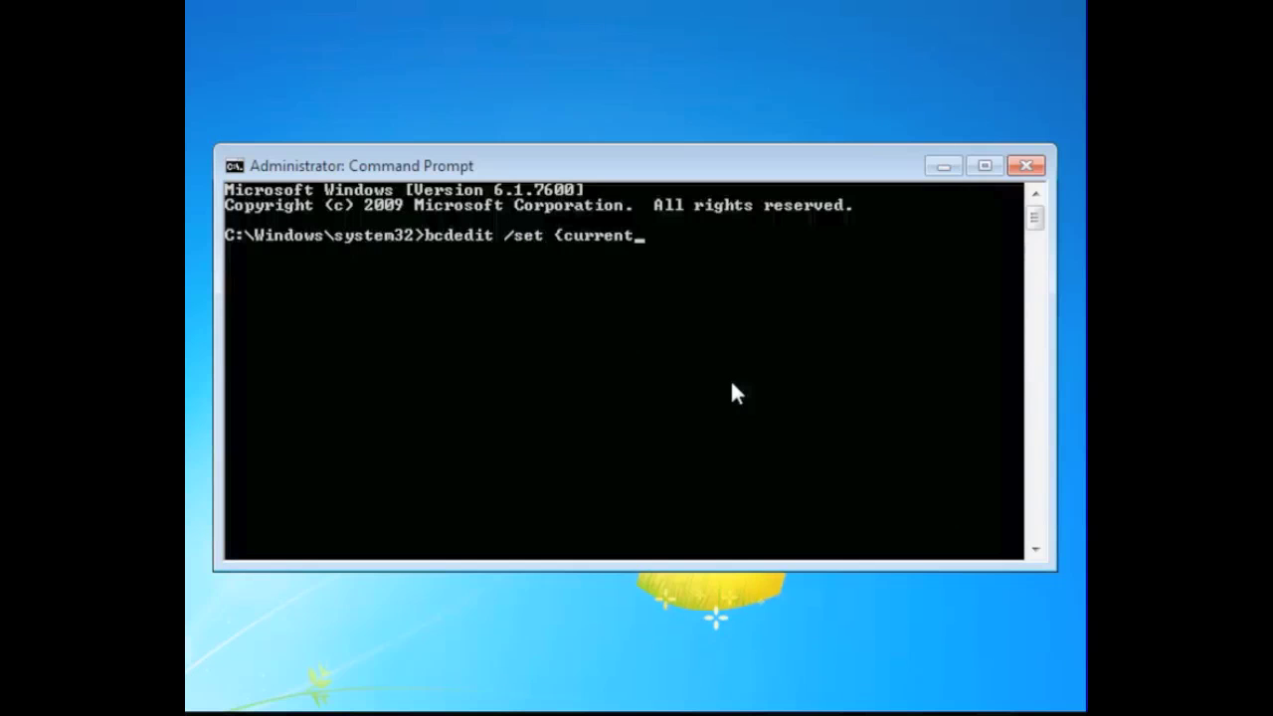
text(} Descript)
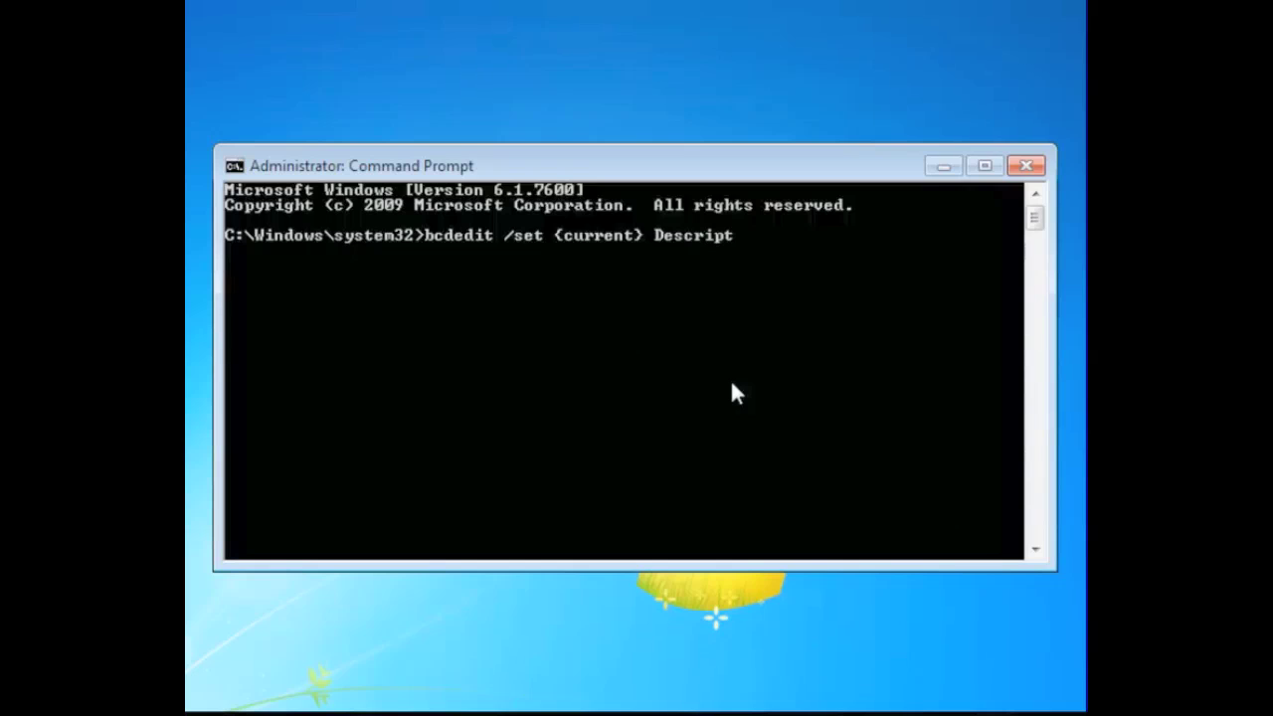
text(ion "TRAKT)
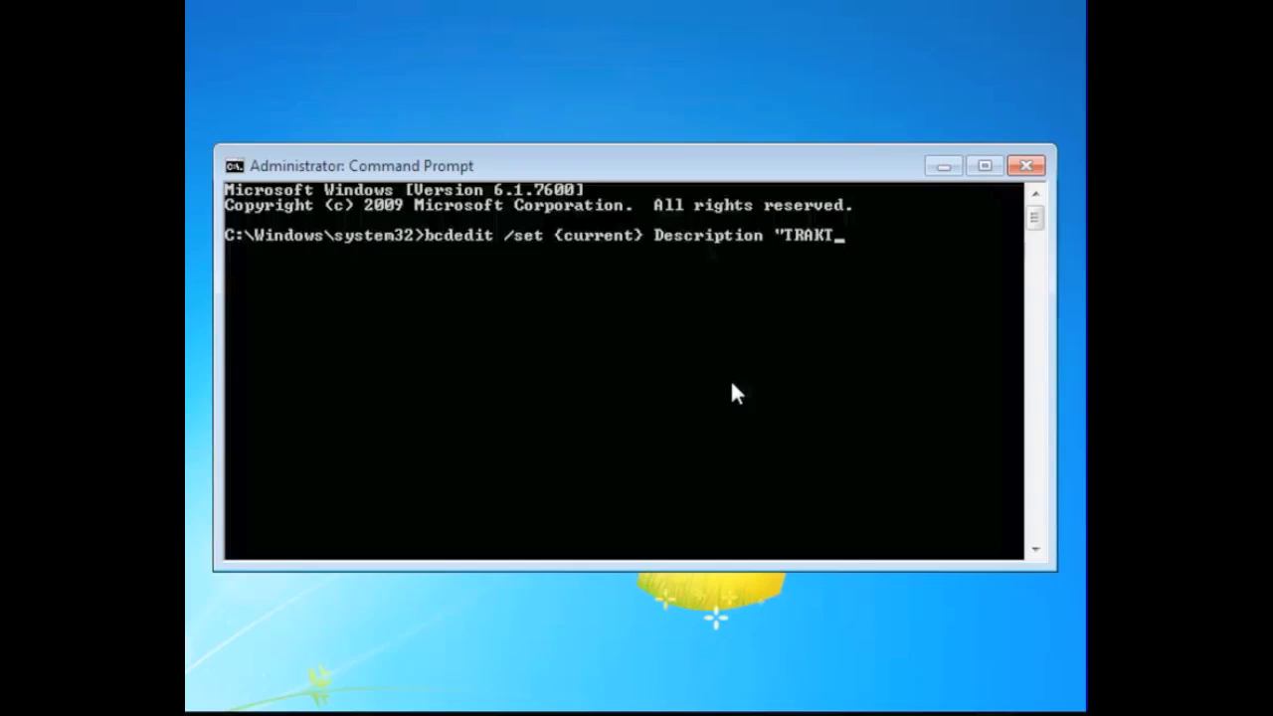
text(OR-BACKUP)
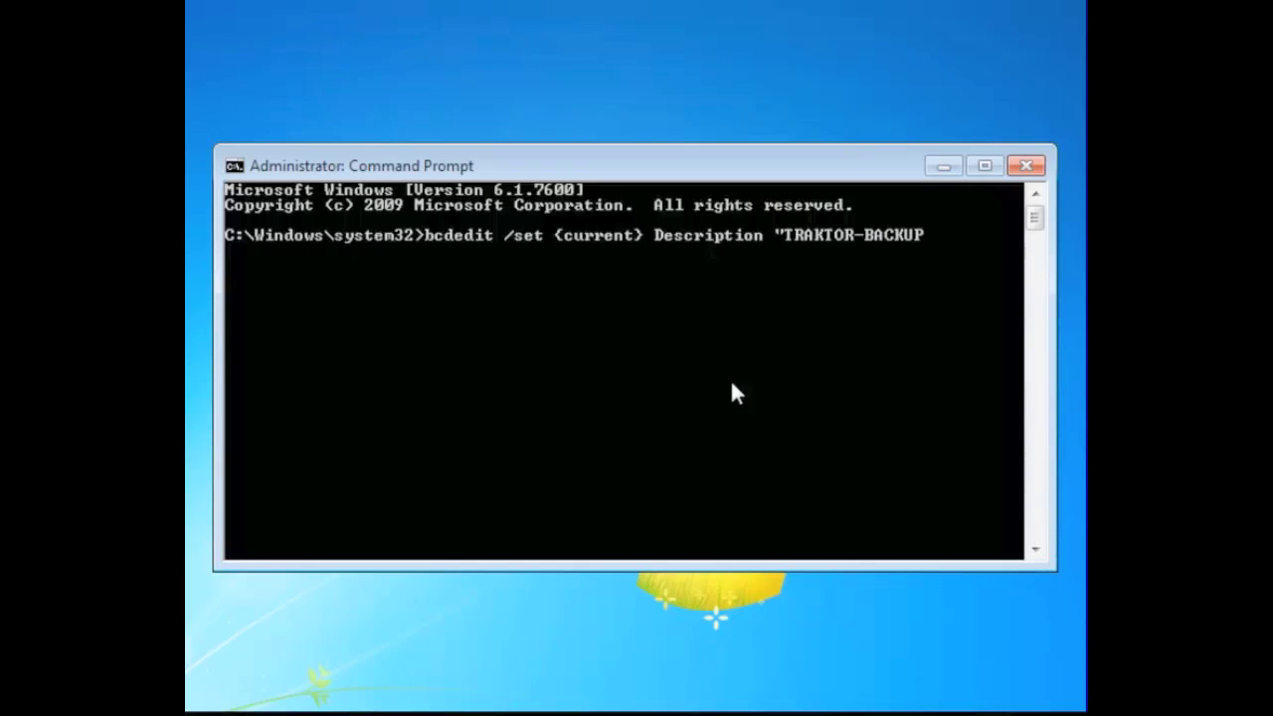
text(")
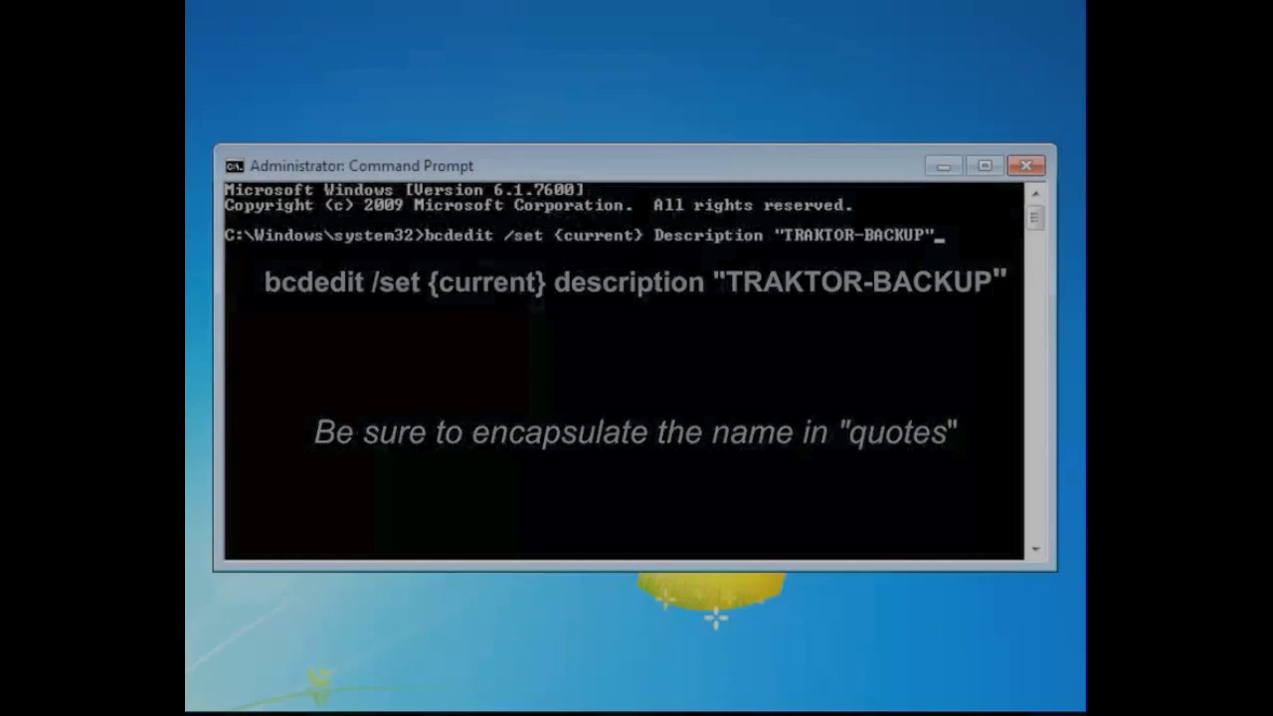
key(Return)
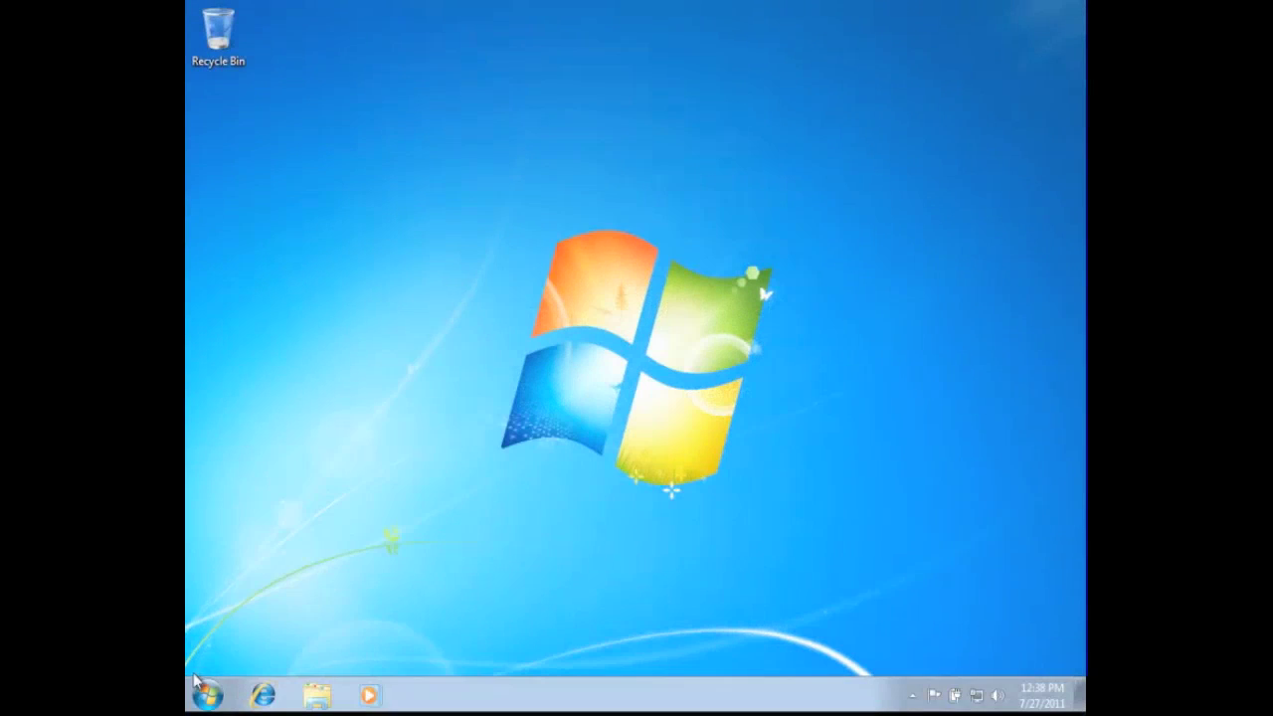
In Computer, rename drive C: to TRAKTOR-BACKUP
click(204, 695)
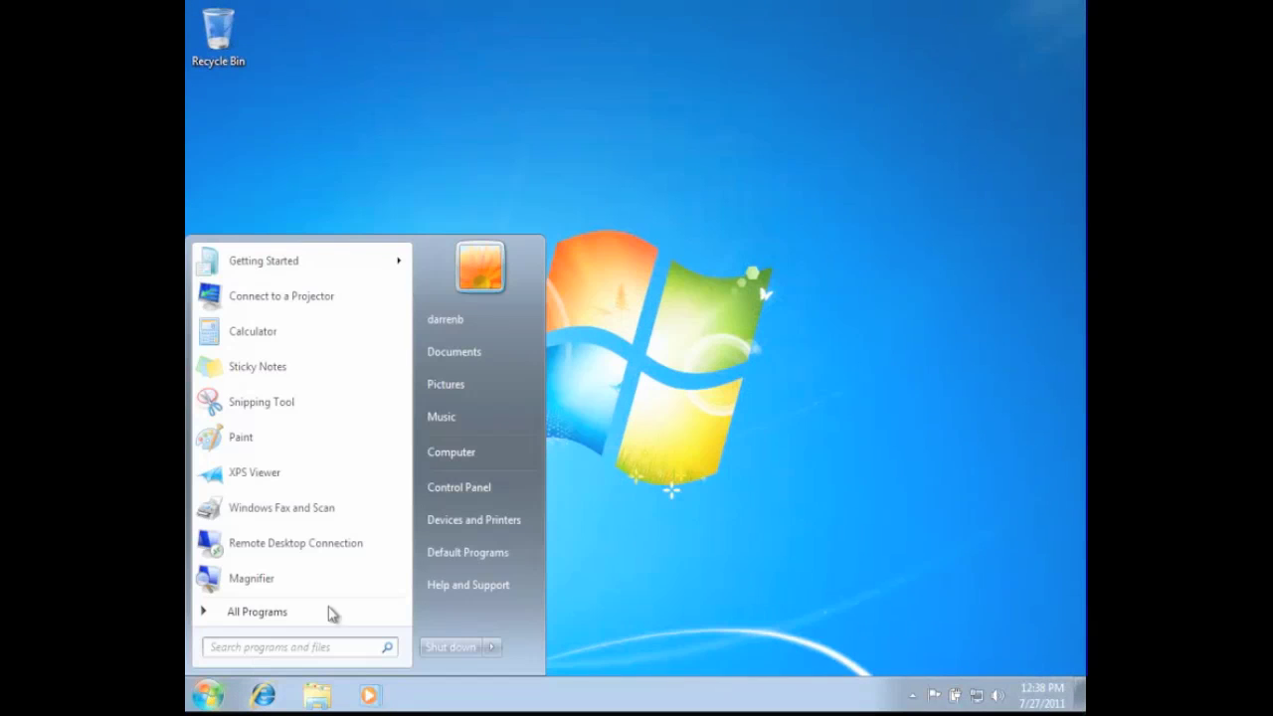
click(486, 452)
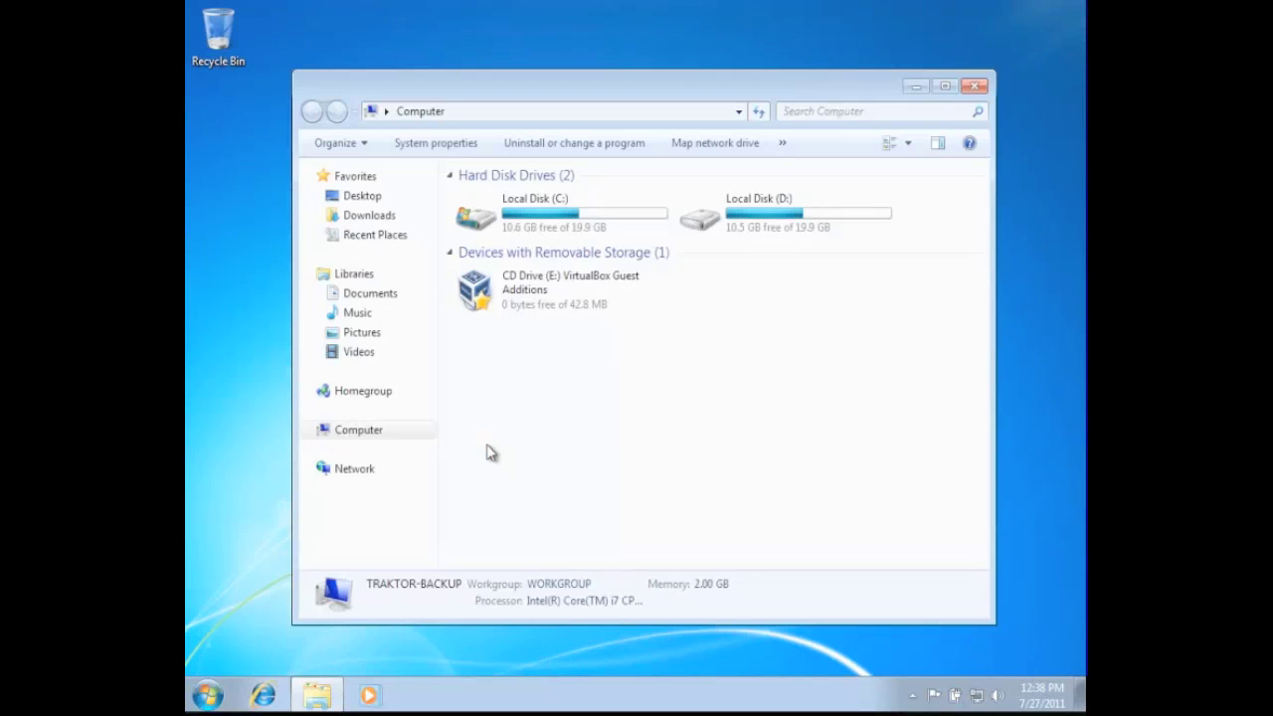
click(534, 221)
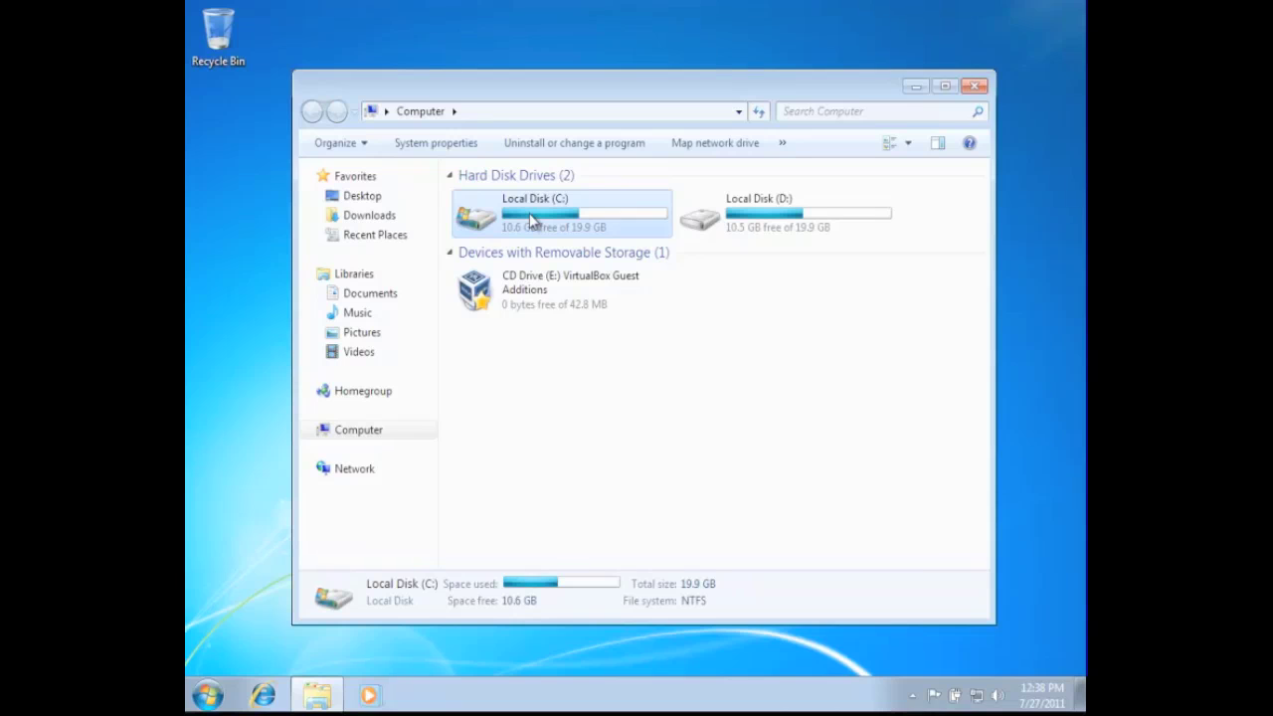
right_click(532, 221)
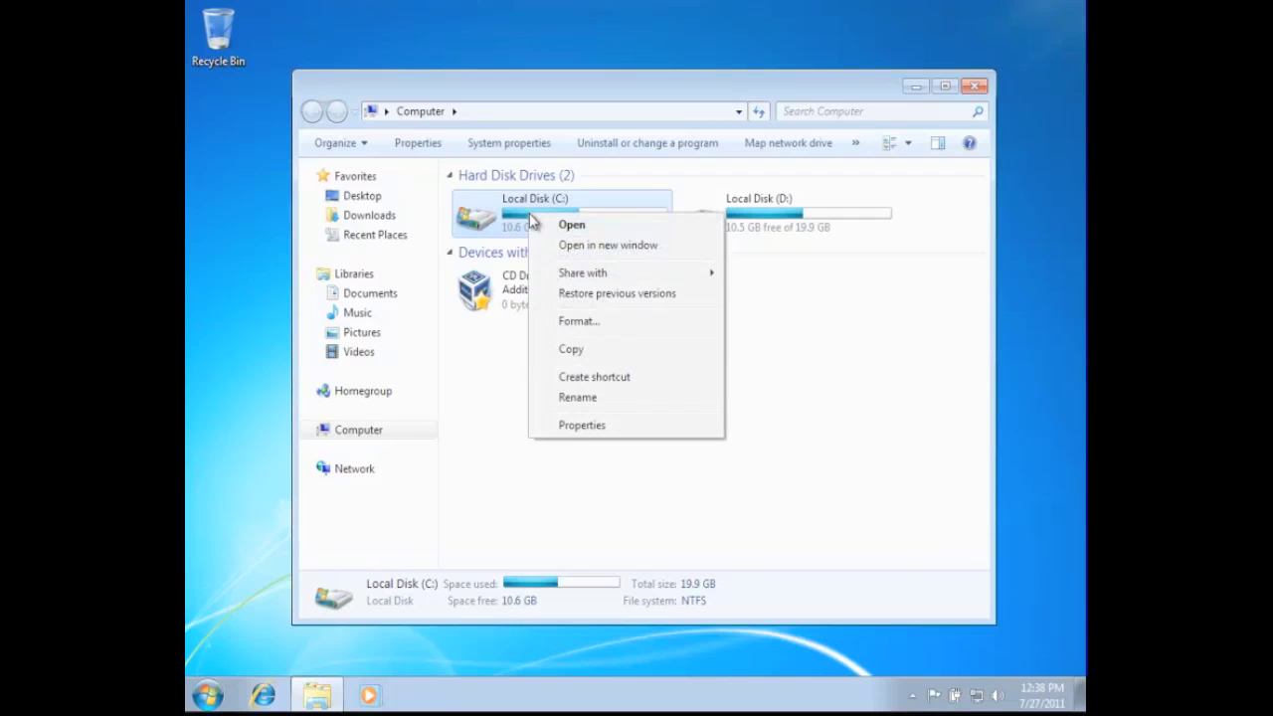
click(586, 400)
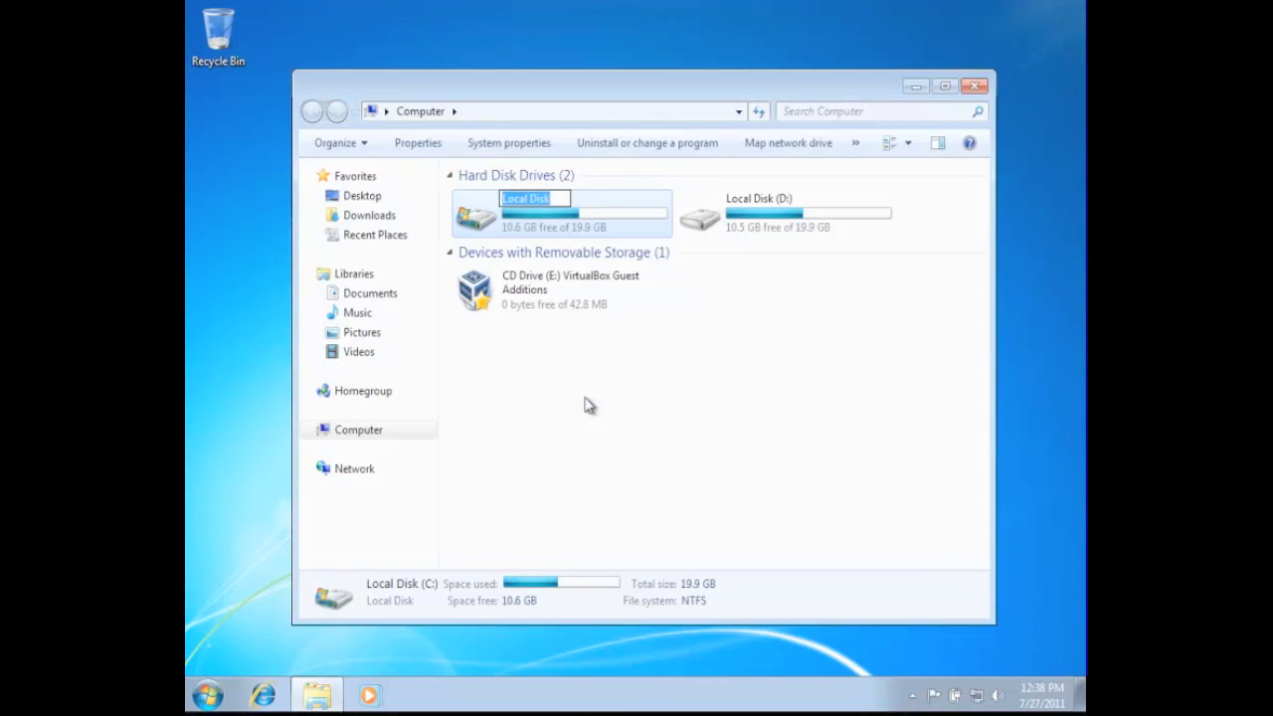
text(TRAKTOR-BACKUP)
key(Return)
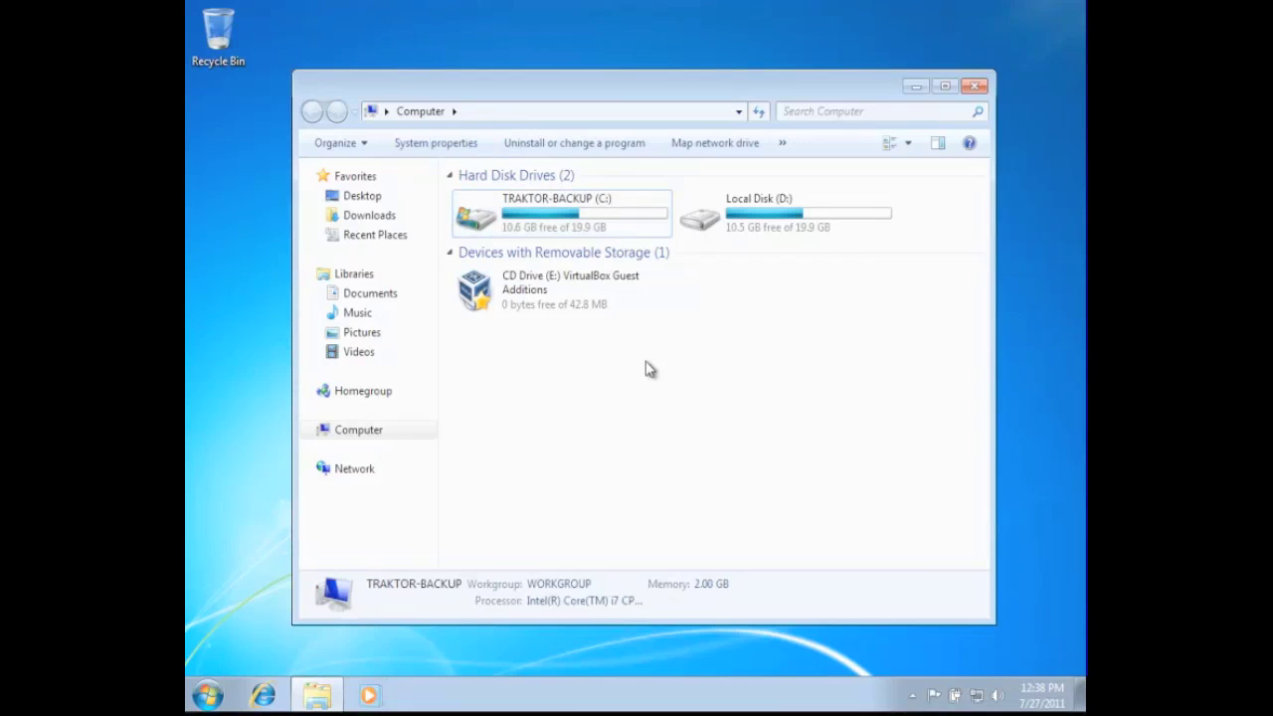
Rename drive D: to TRACKTOR-MAIN
right_click(775, 205)
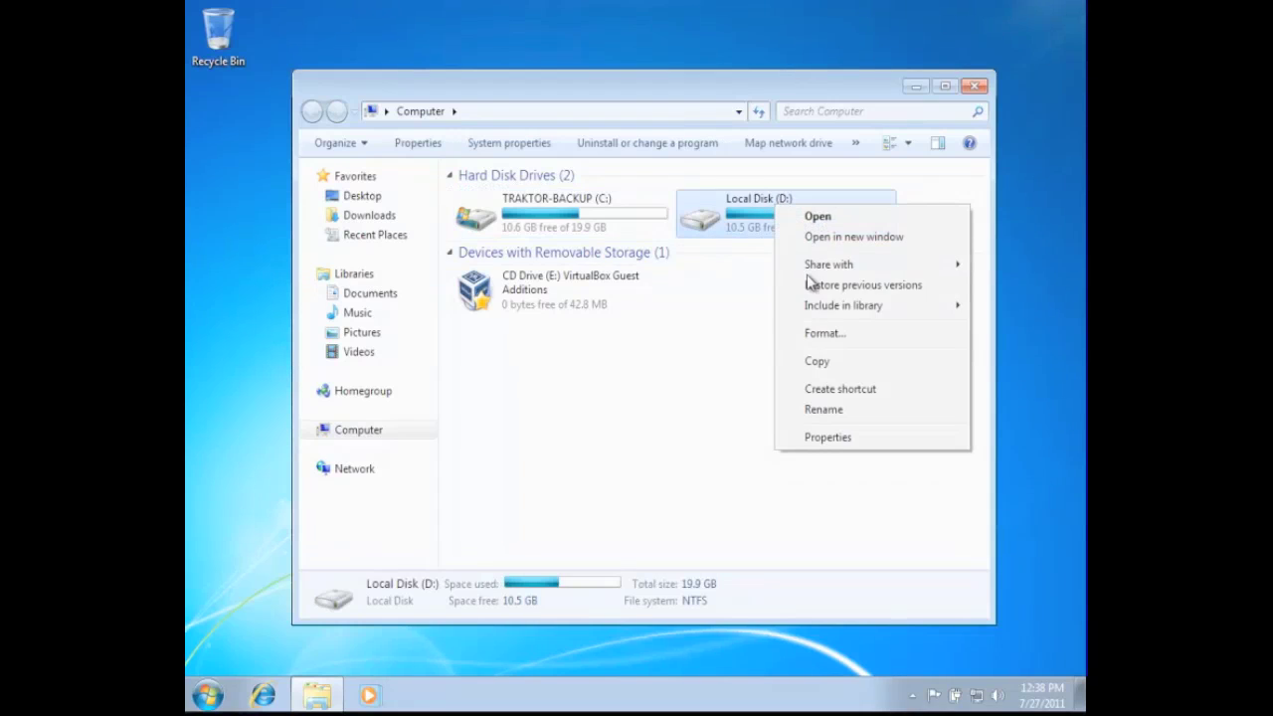
click(824, 410)
text(TRAC)
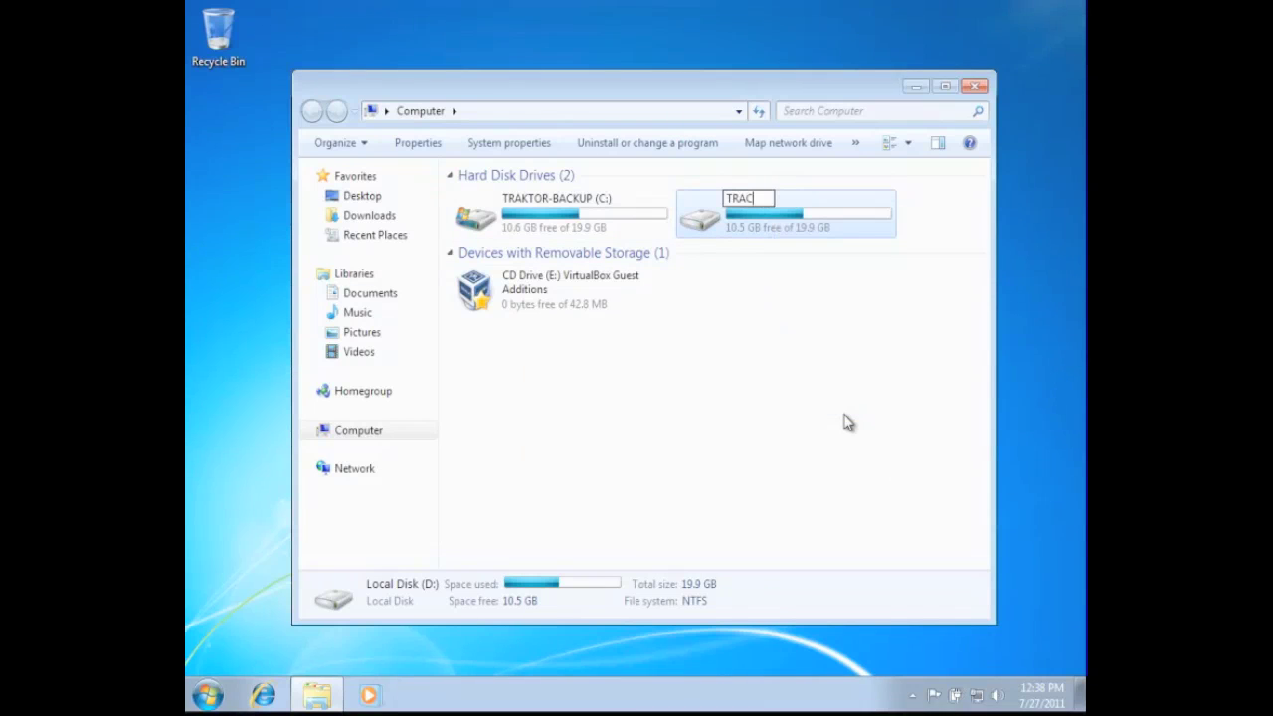
text(KTOR-MAIN)
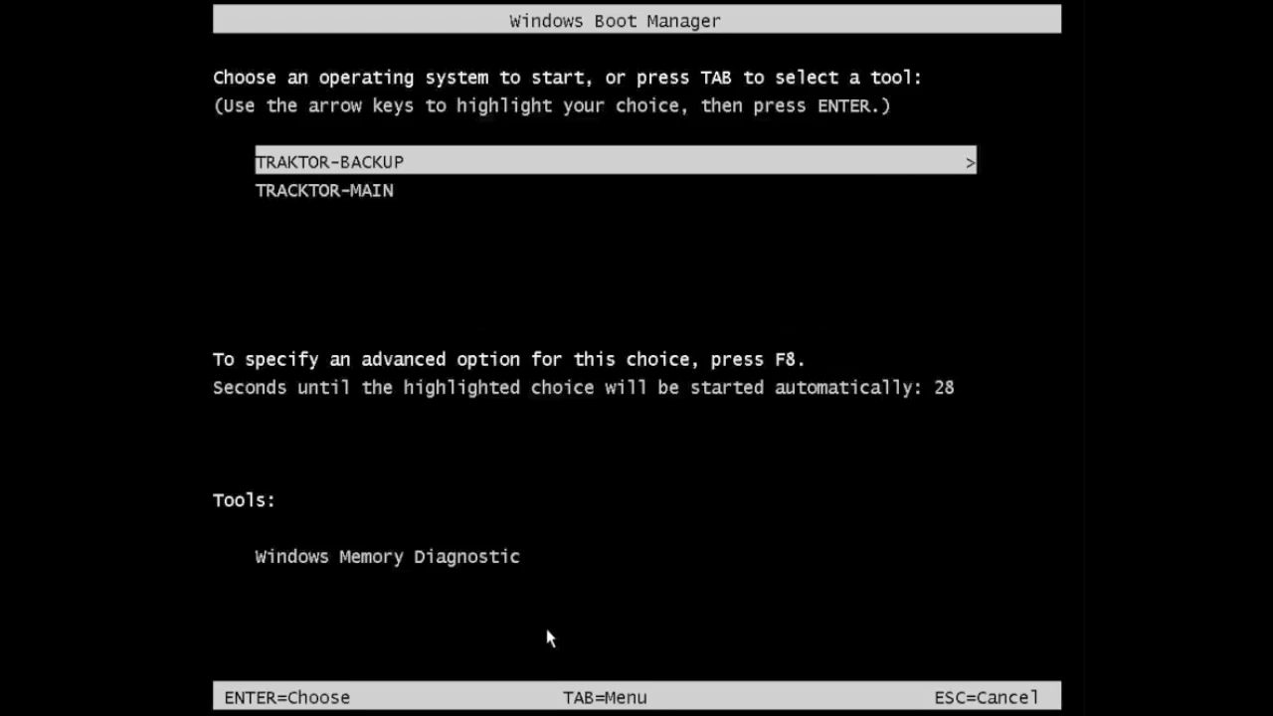
Select TRACKTOR-MAIN in the boot menu and boot into it
key(Down)
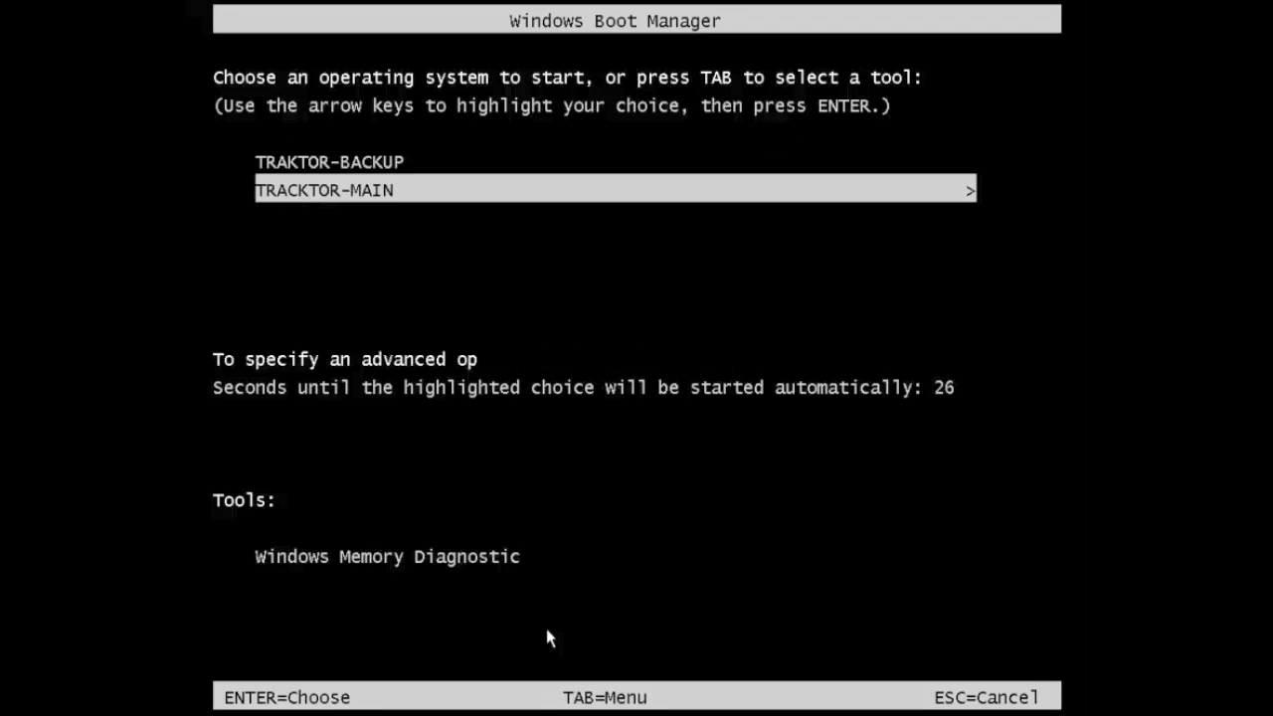
key(Up)
key(Down)
key(Up)
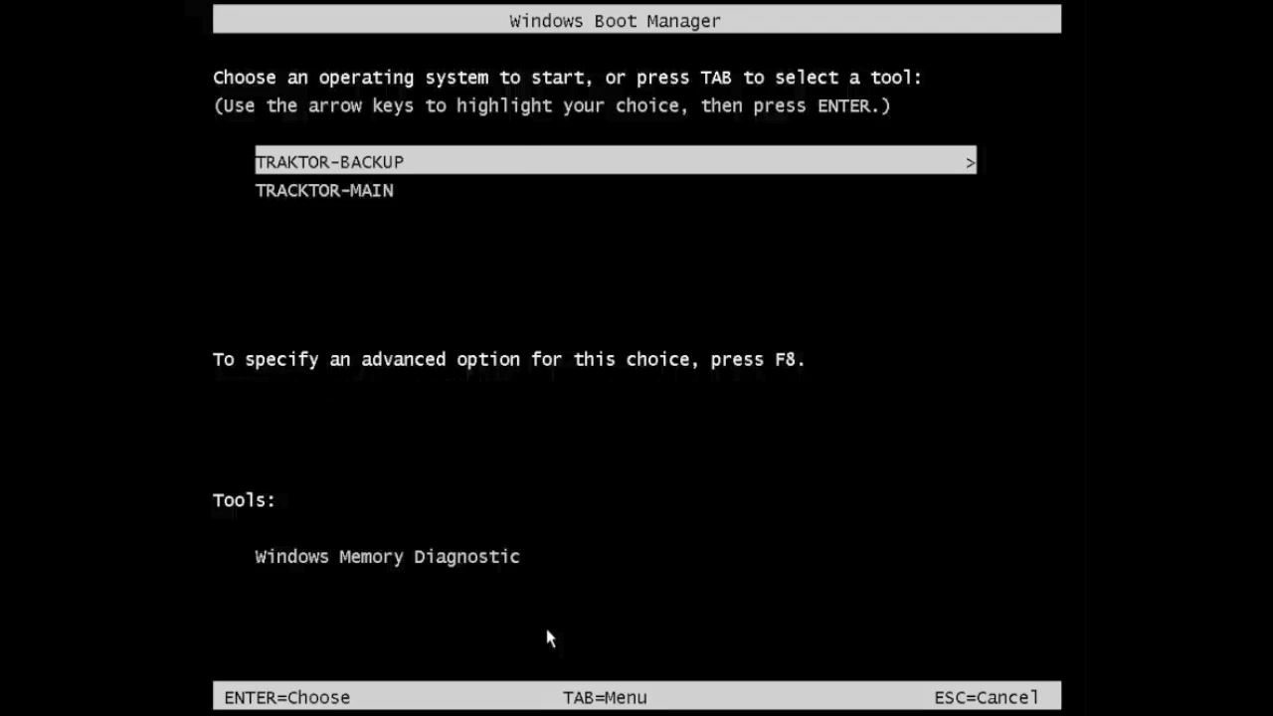
key(Down)
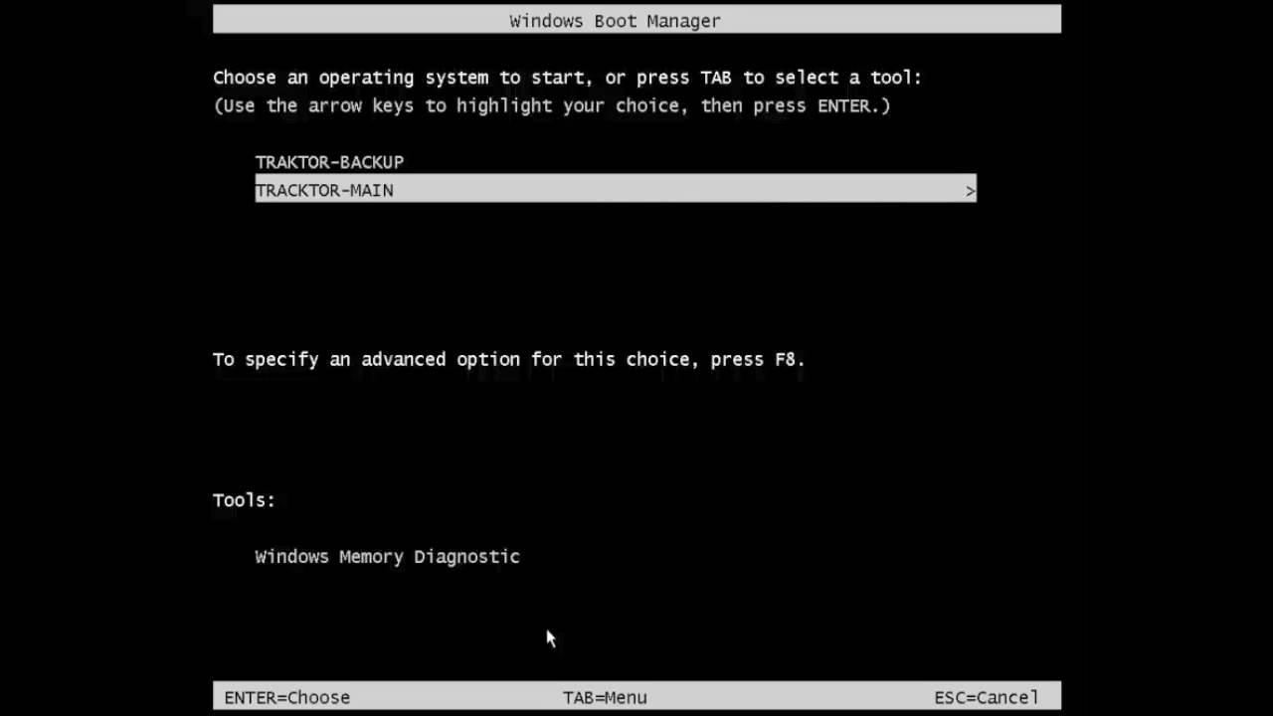
key(Return)
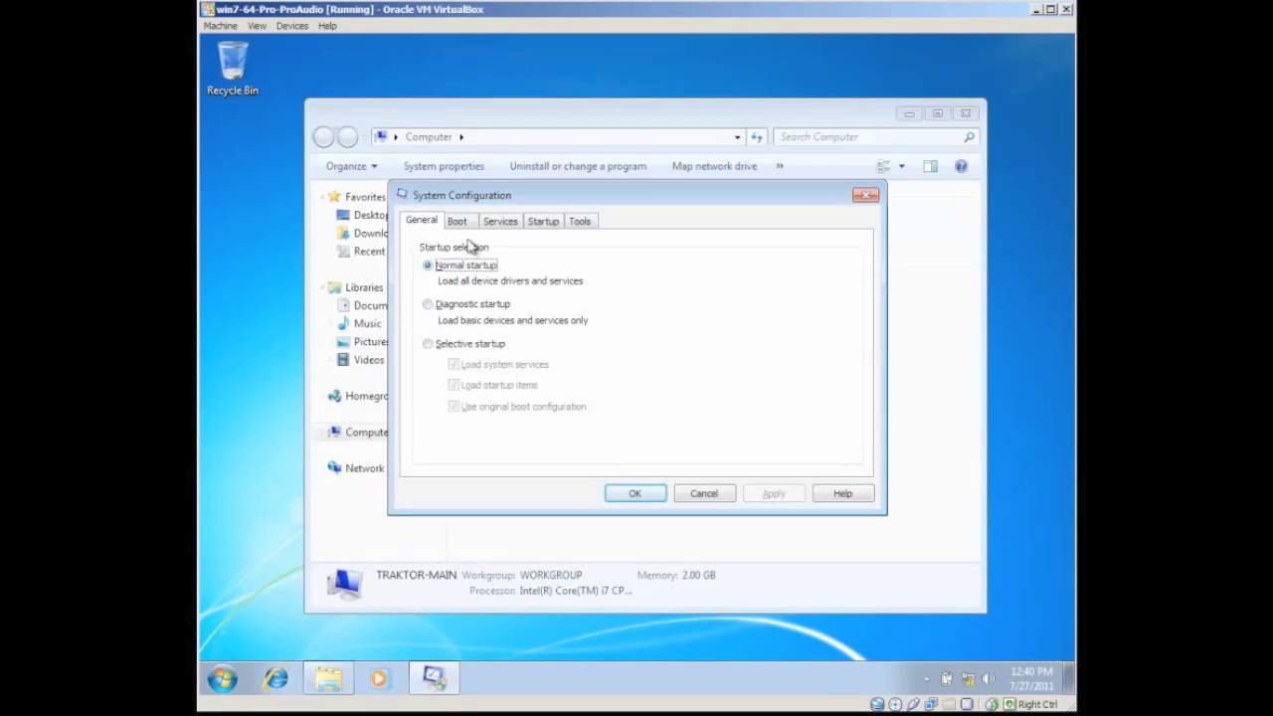
On msconfig's Boot tab, select TRACKTOR-MAIN and tick Make all boot settings permanent
click(457, 221)
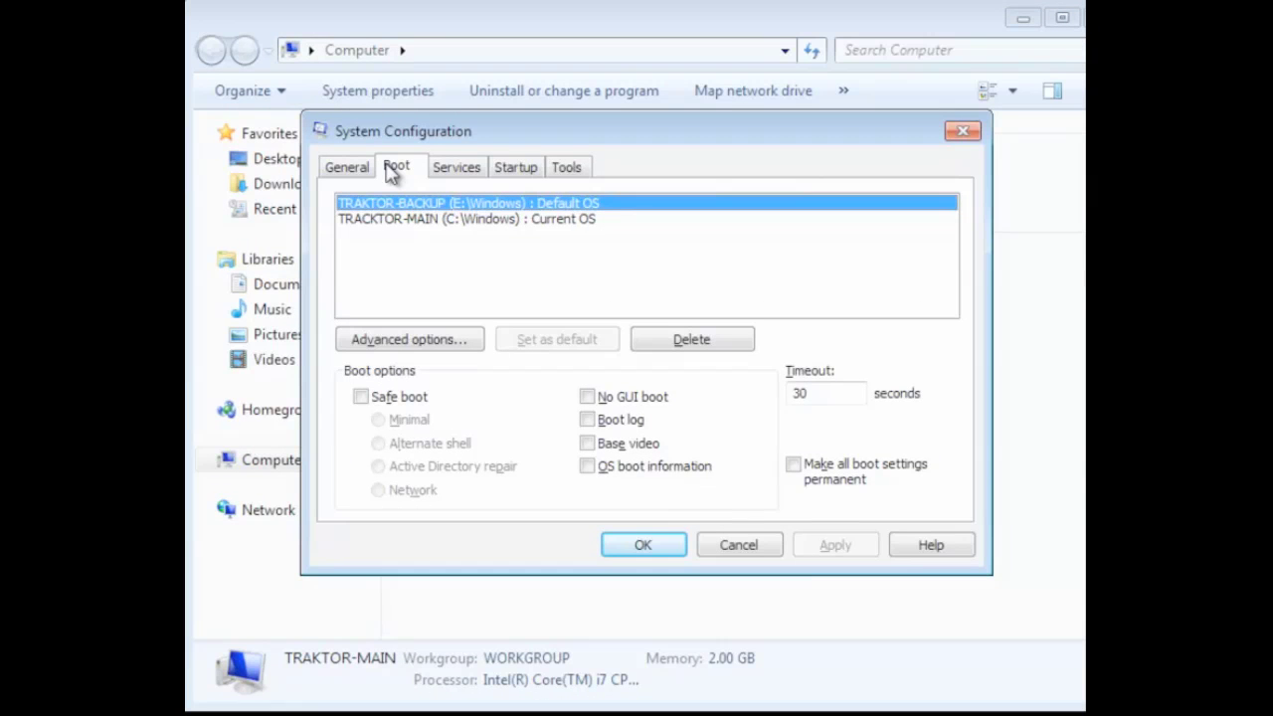
click(458, 222)
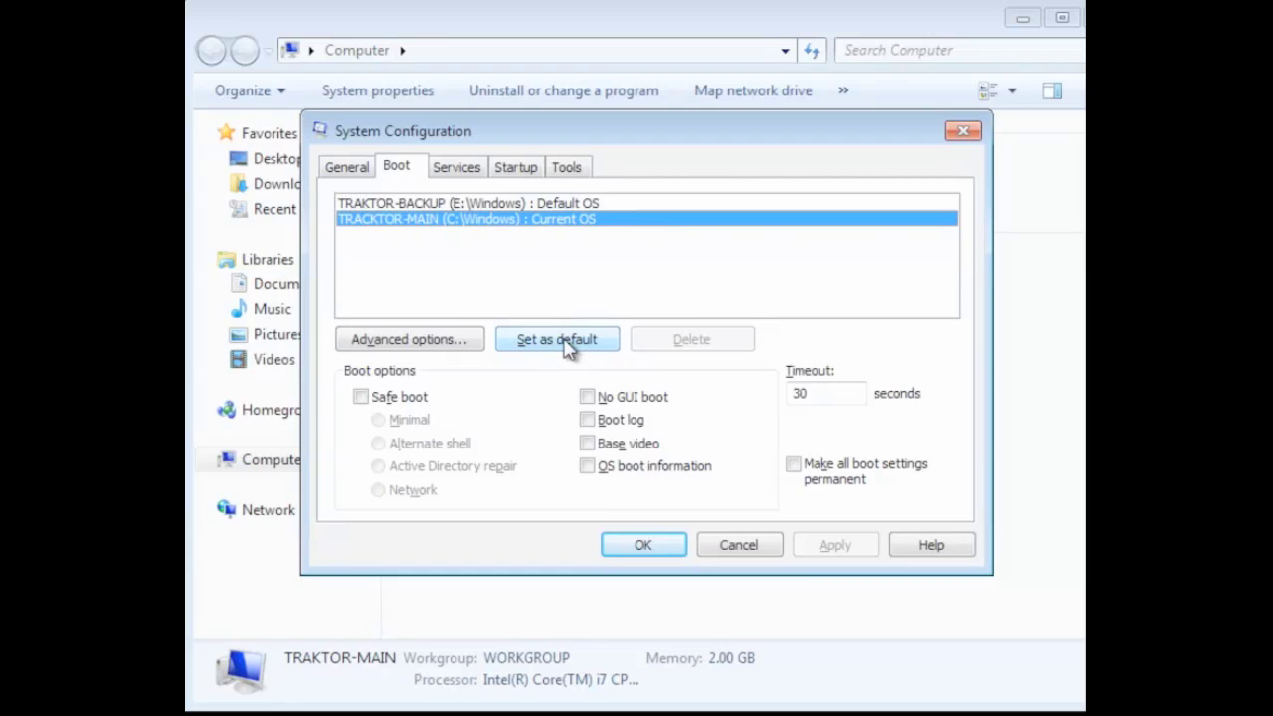
click(793, 465)
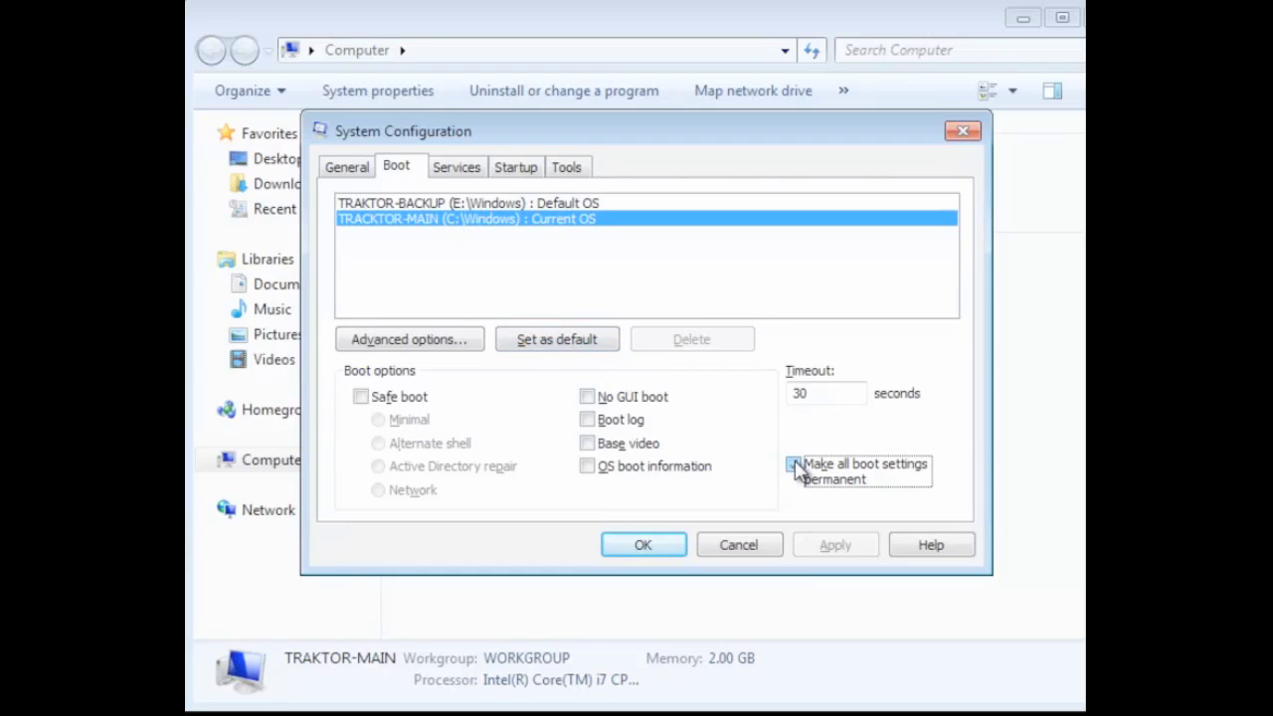